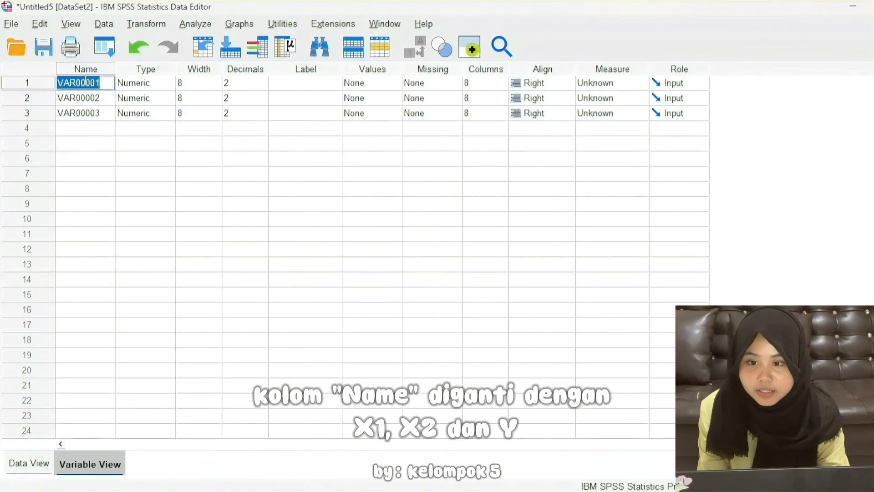
- Rename the three variables X1, X2 and Y
type("X1")
key("Return")
type("X2")
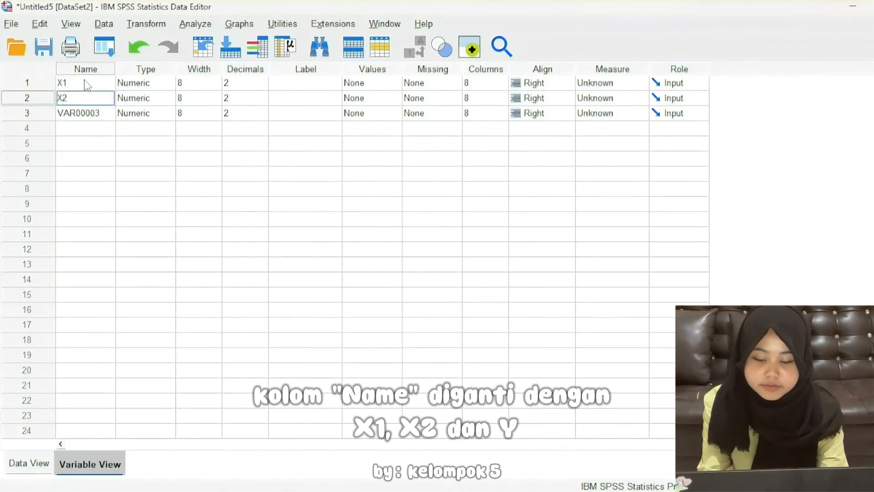
key("Return")
type("Y")
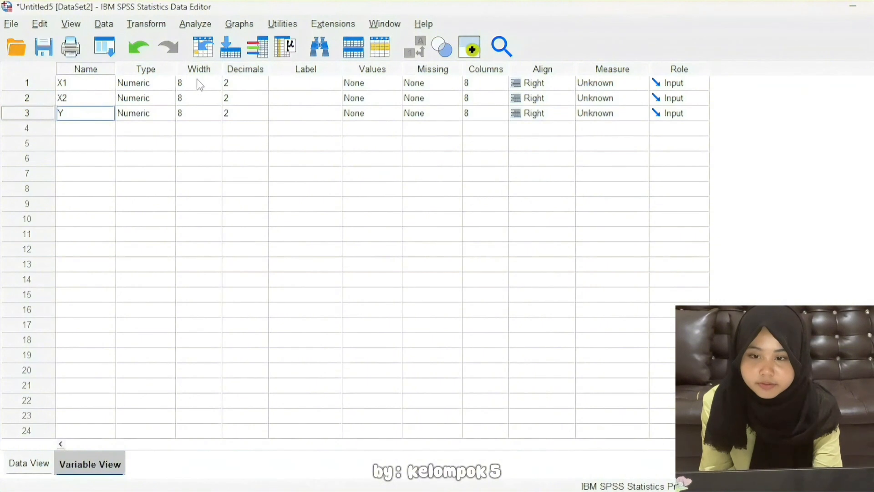
- Set the decimals of variables X1, X2 and Y to 0
left_click(254, 84)
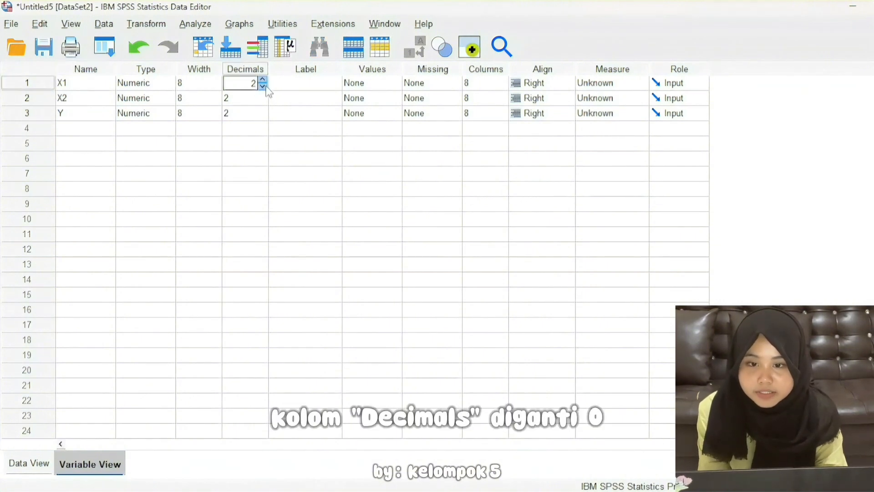
left_click(263, 100)
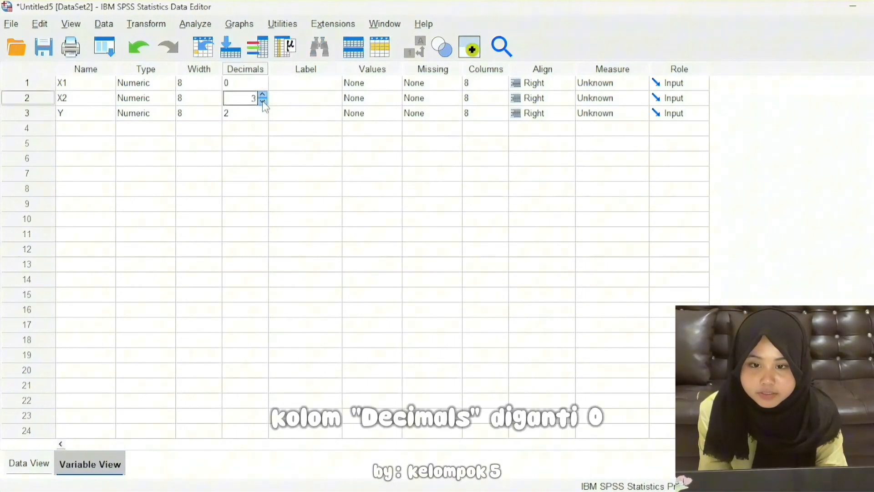
left_click(262, 109)
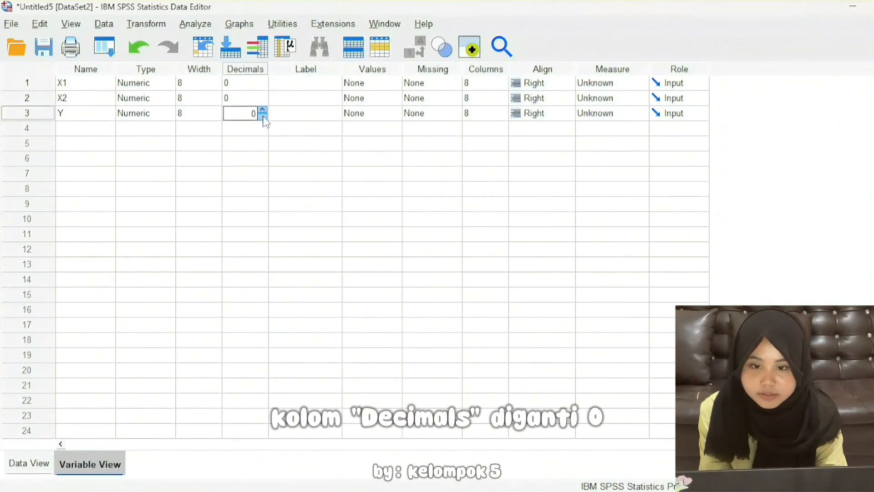
- Label X1 as EKUITAS, X2 as PENJUALAN and Y as JUMLAH ASET
left_click(305, 83)
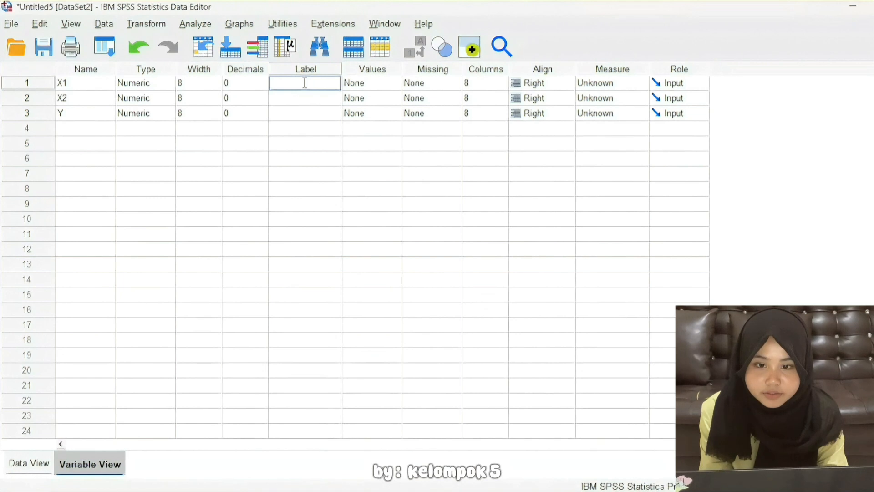
type("EKUITAS")
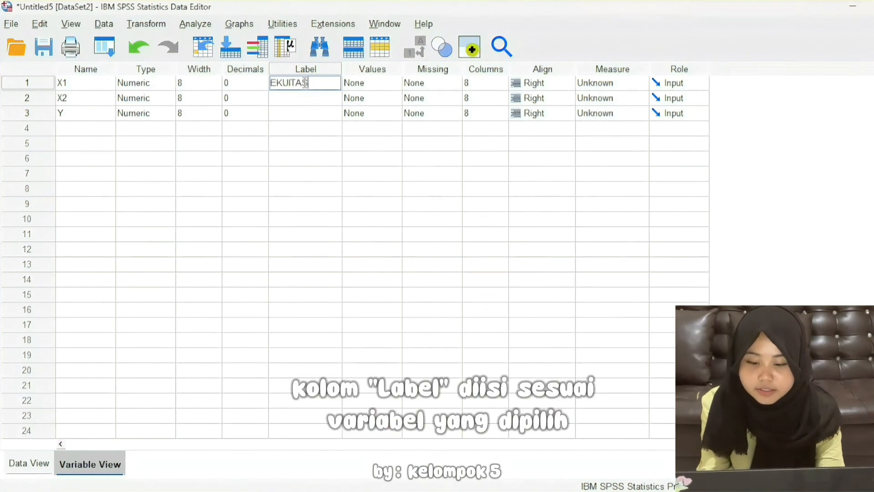
key("Return")
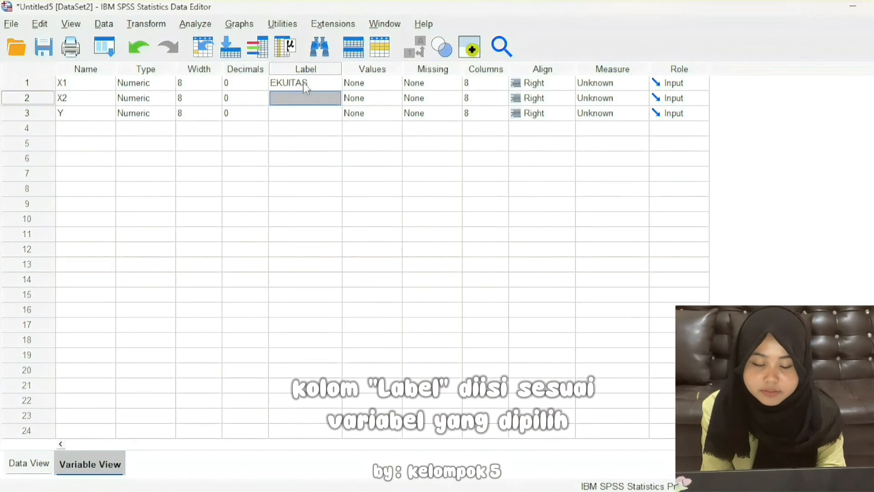
type("PENJUALAN")
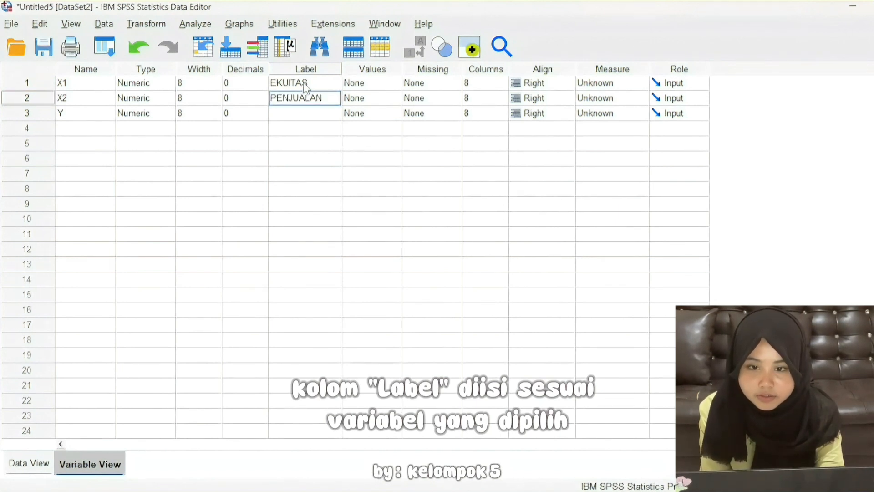
key("Return")
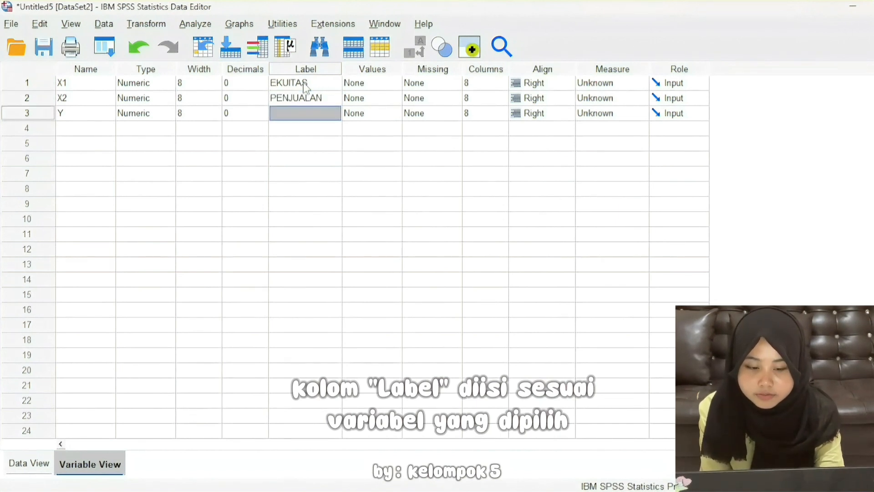
type("JUMLAH ASET")
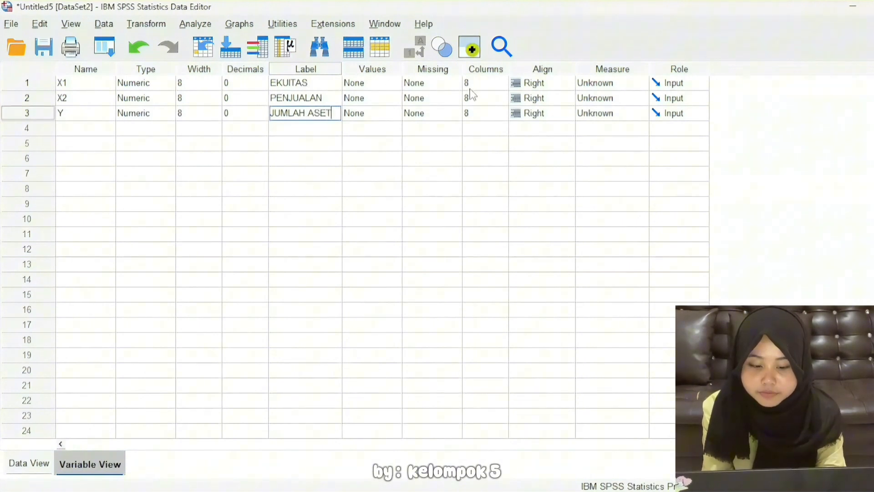
- Set the measurement level of X1, X2 and Y to Scale
left_click(592, 85)
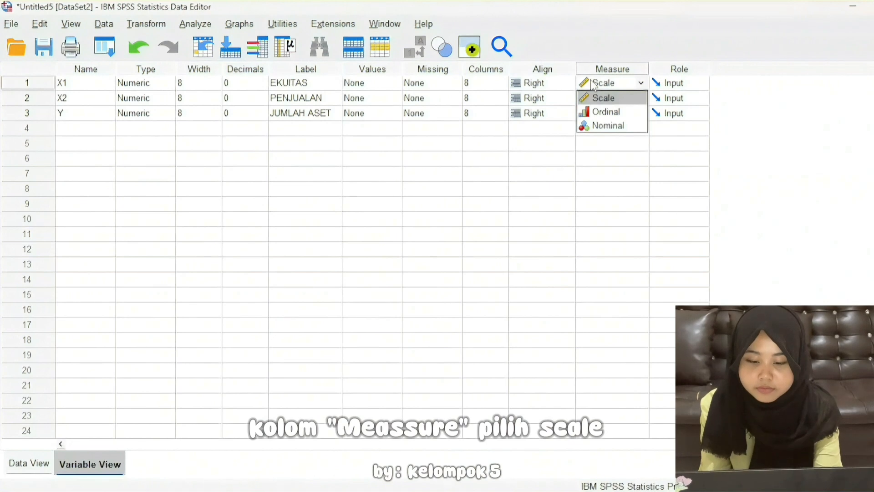
left_click(594, 99)
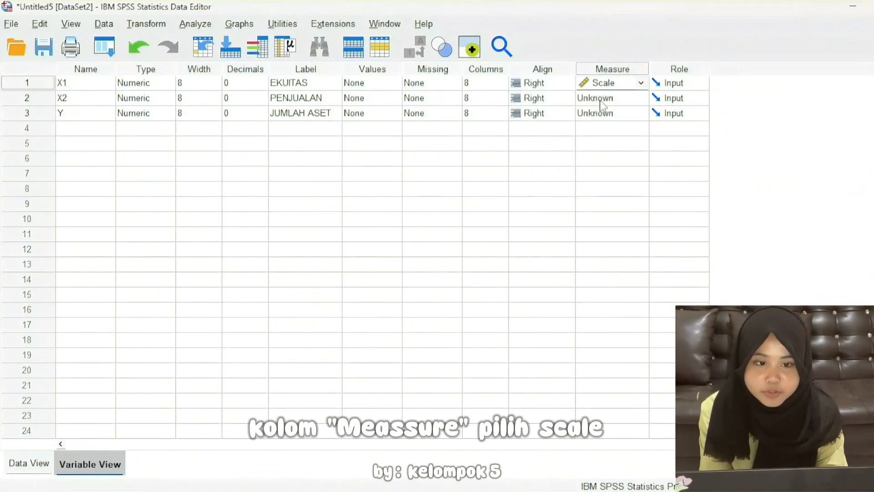
left_click(600, 99)
left_click(601, 114)
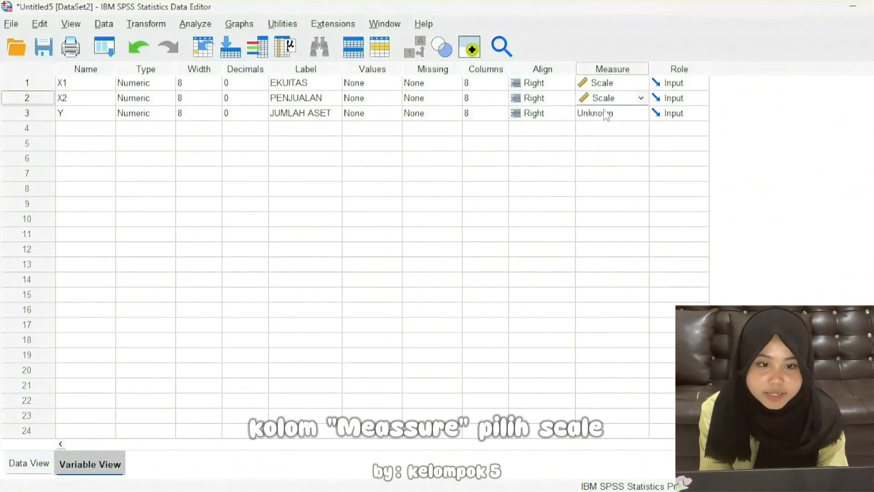
left_click(605, 112)
left_click(610, 128)
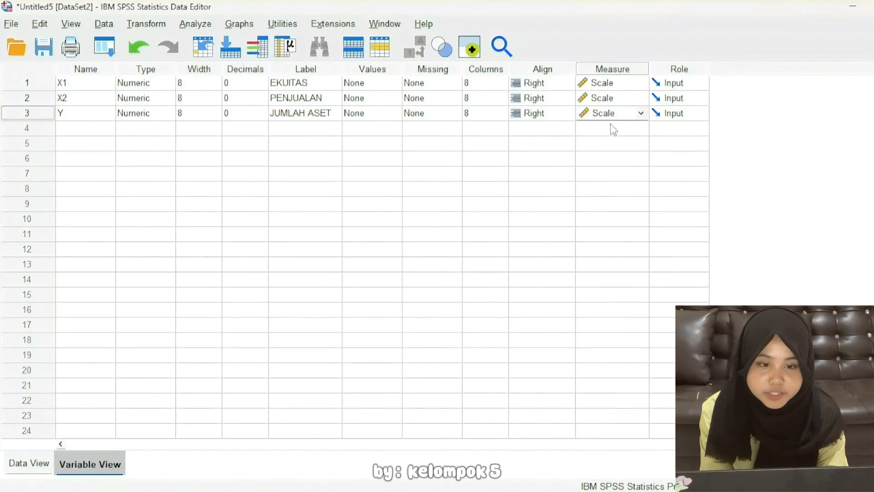
- Set up a linear regression with EKUITAS [X1] and PENJUALAN [X2] as independents and JUMLAH ASET [Y] as the dependent variable
left_click(24, 470)
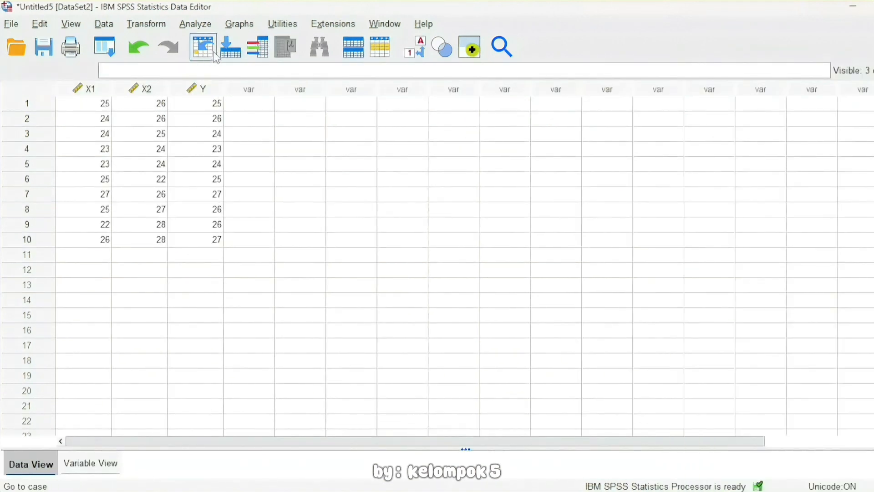
left_click(207, 25)
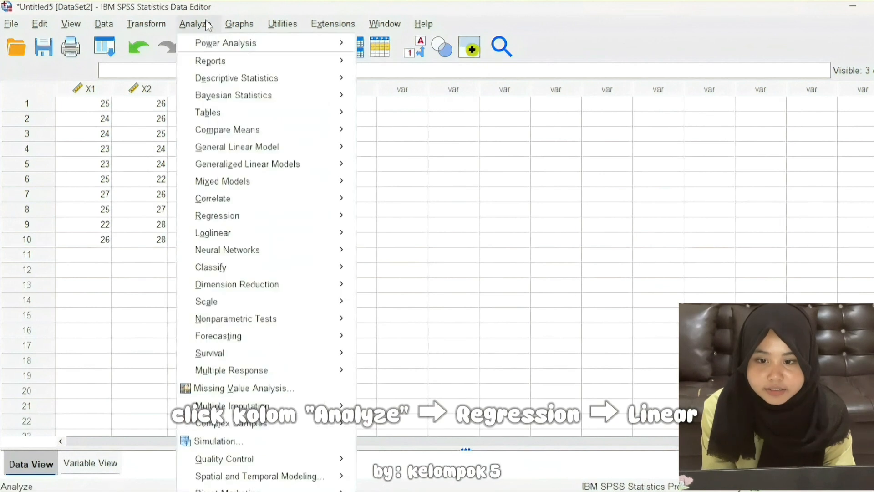
mouse_move(281, 220)
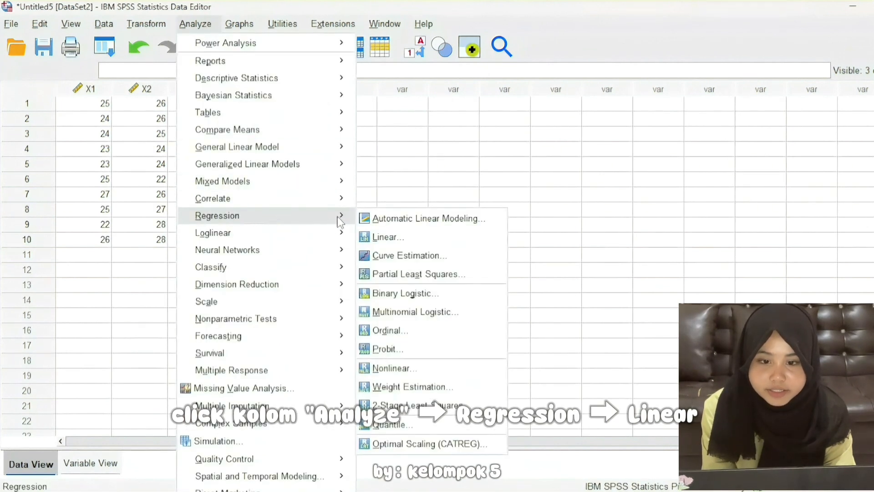
left_click(388, 237)
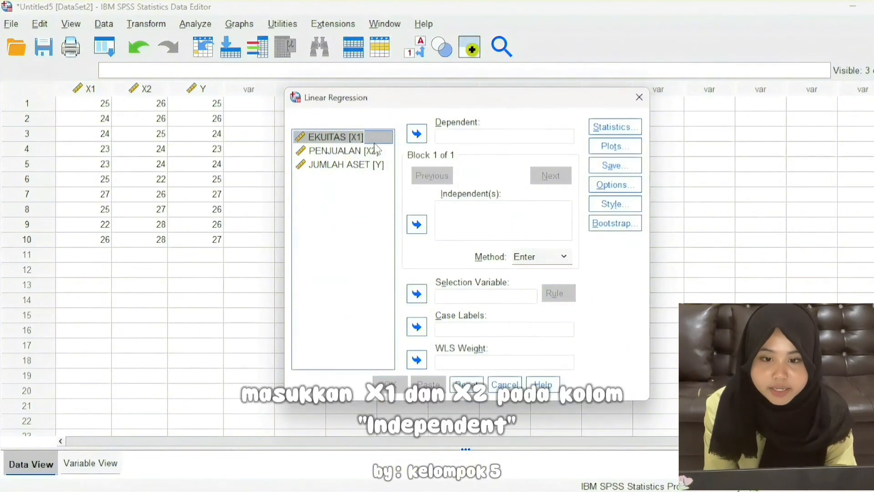
left_click(375, 150, "shift")
left_click(417, 224)
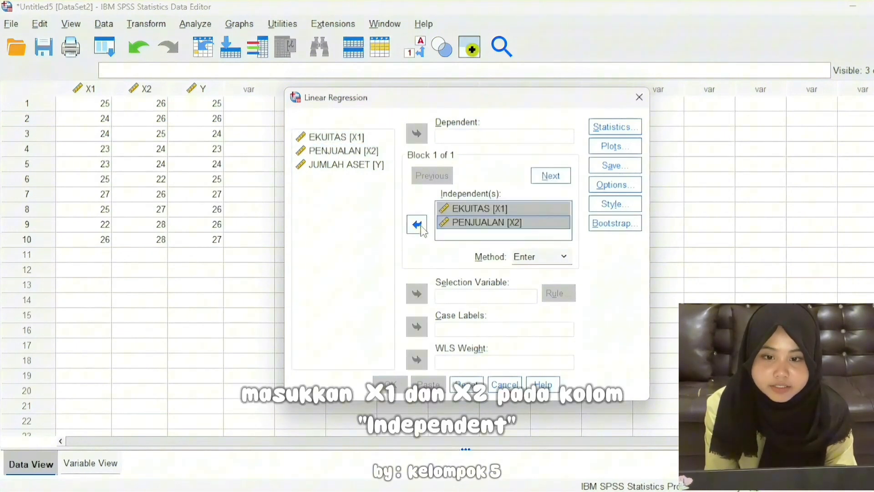
left_click(380, 166)
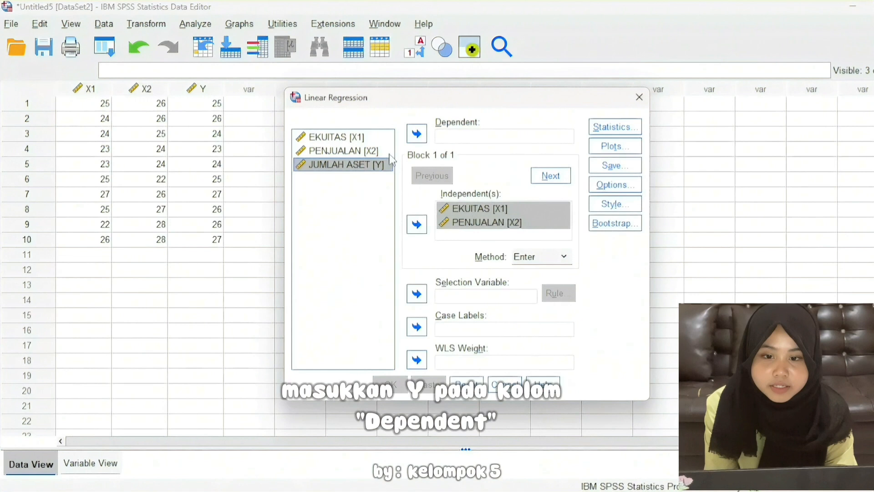
left_click(416, 135)
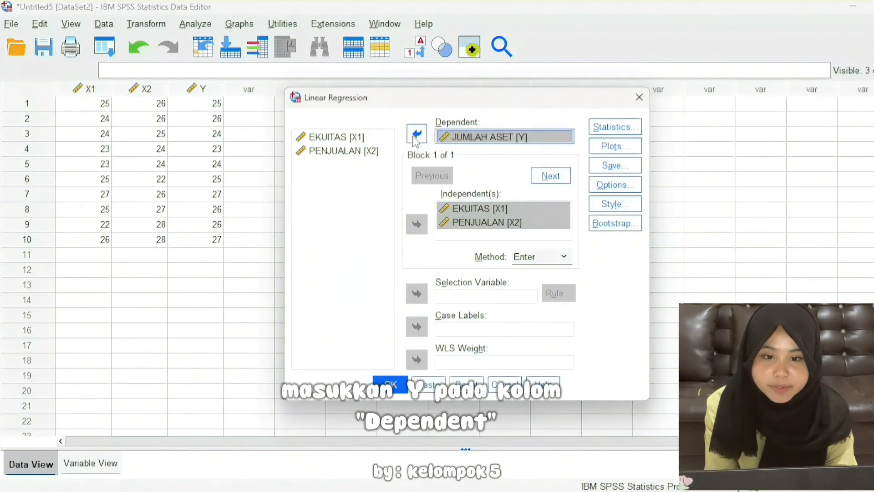
- Define the regression's scatter plot with DEPENDNT on the Y axis and *ZRESID on the X axis
left_click(618, 149)
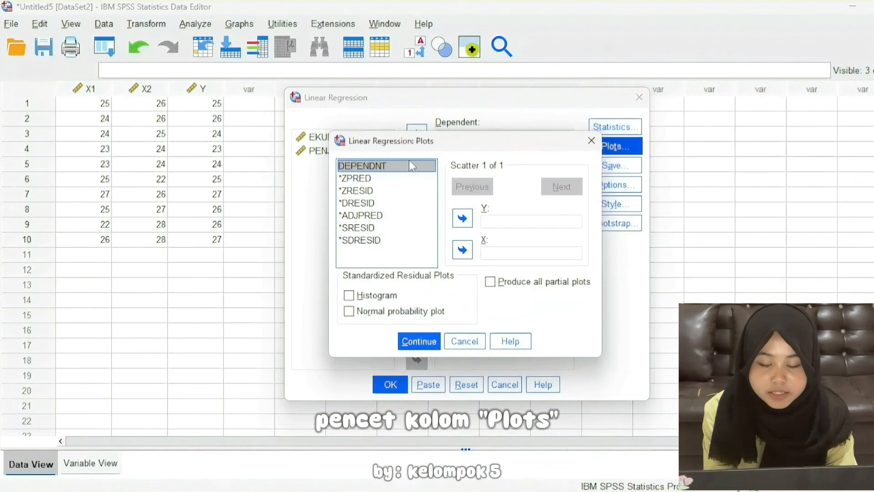
left_click(463, 218)
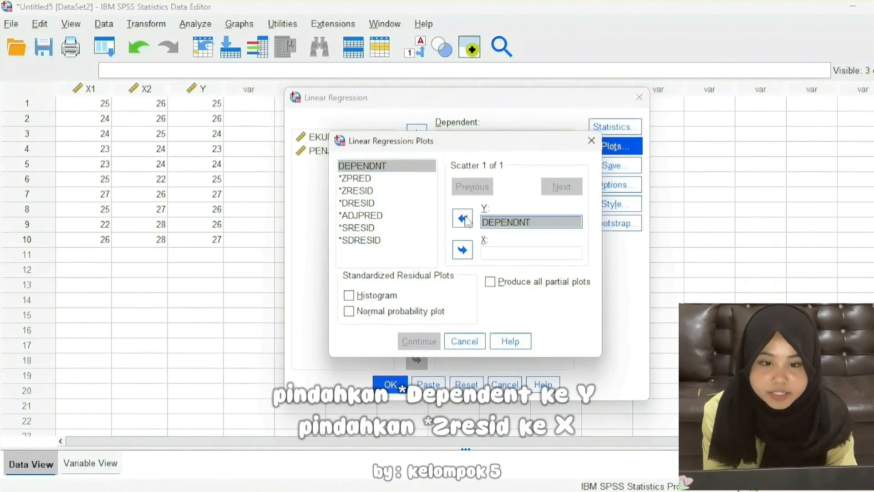
left_click(393, 191)
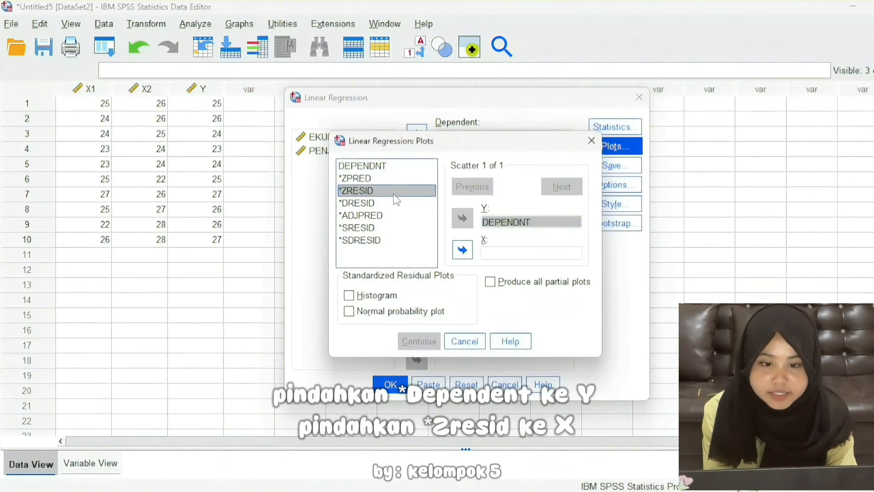
left_click(463, 251)
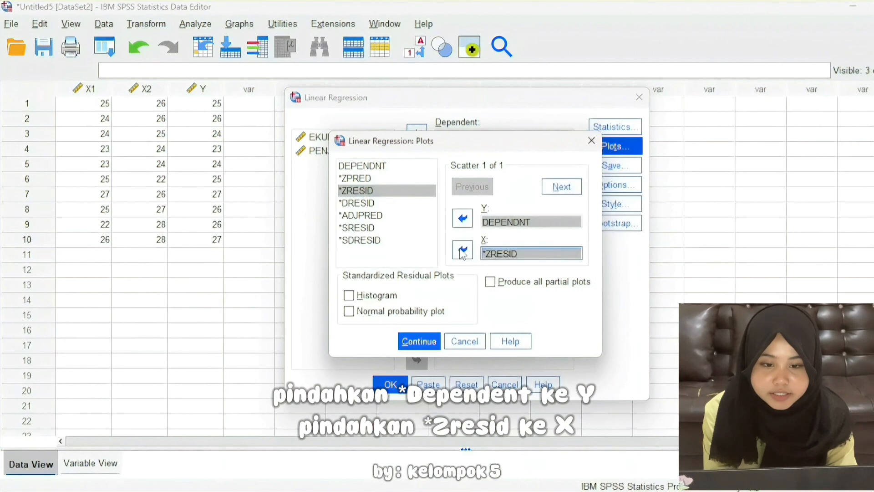
- Include the standardized residual histogram and normal probability plot, and run the regression
left_click(349, 312)
left_click(349, 296)
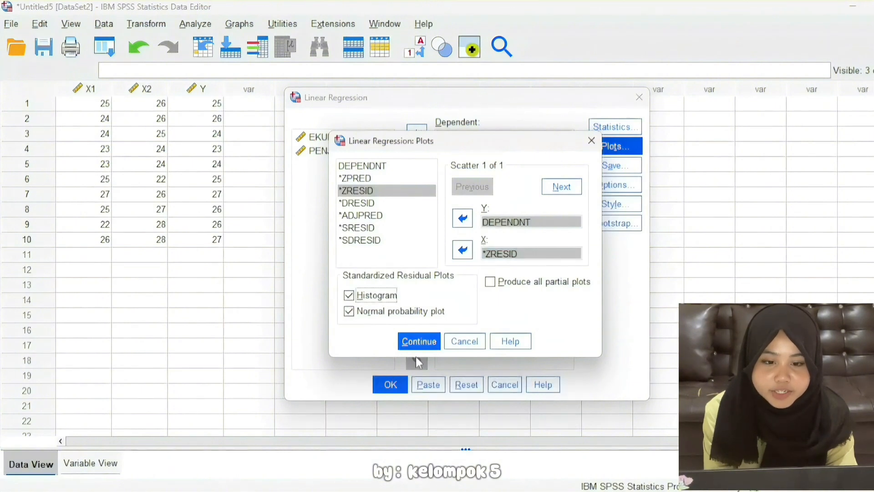
left_click(417, 342)
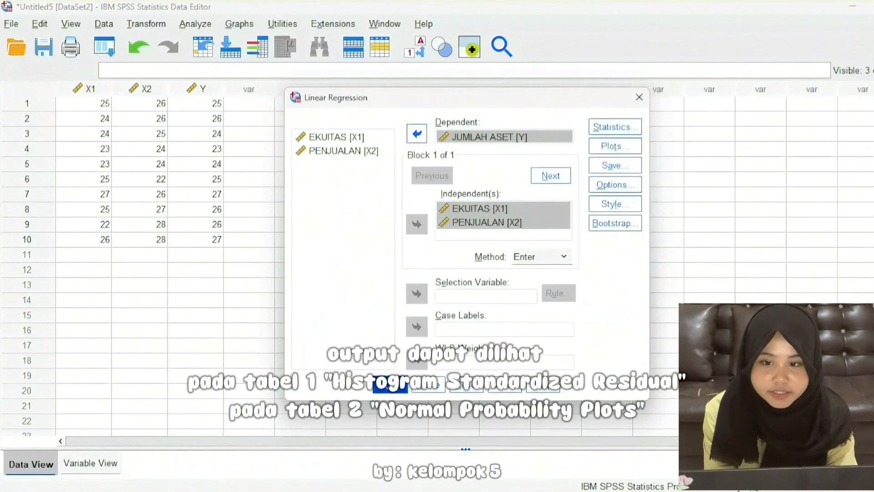
left_click(390, 385)
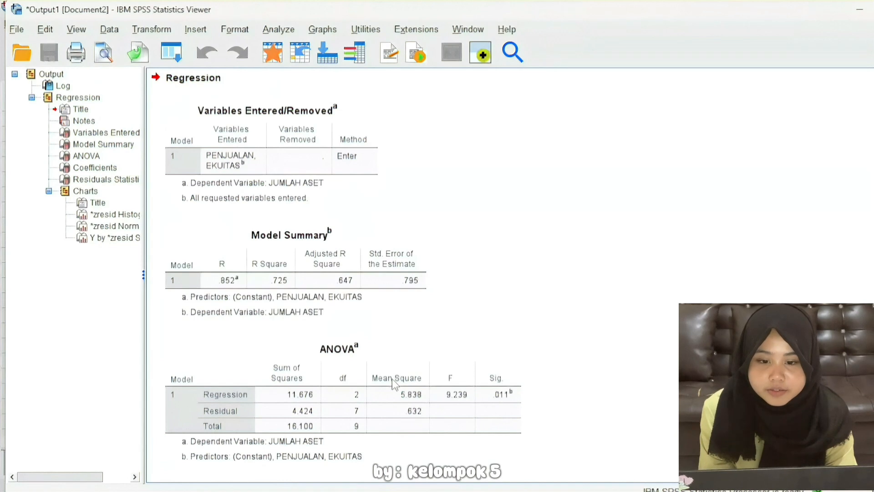
- Examine the regression output tables, the residual histogram's curve and the points along the diagonal of the normal P-P plot
scroll(395, 384, "down", 8)
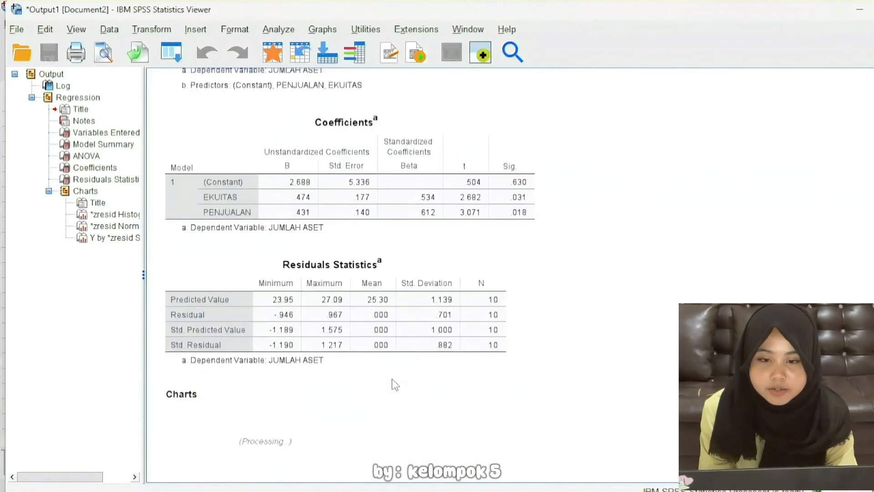
scroll(395, 384, "down", 3)
scroll(394, 384, "down", 3)
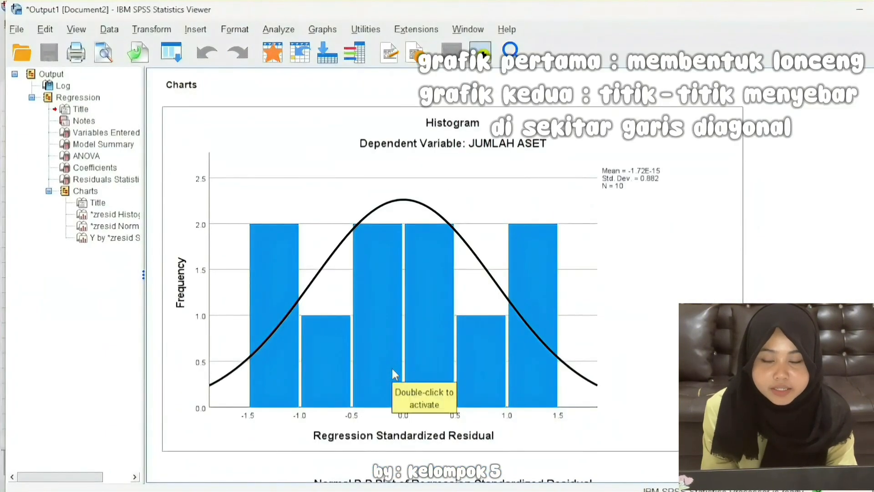
scroll(392, 367, "down", 5)
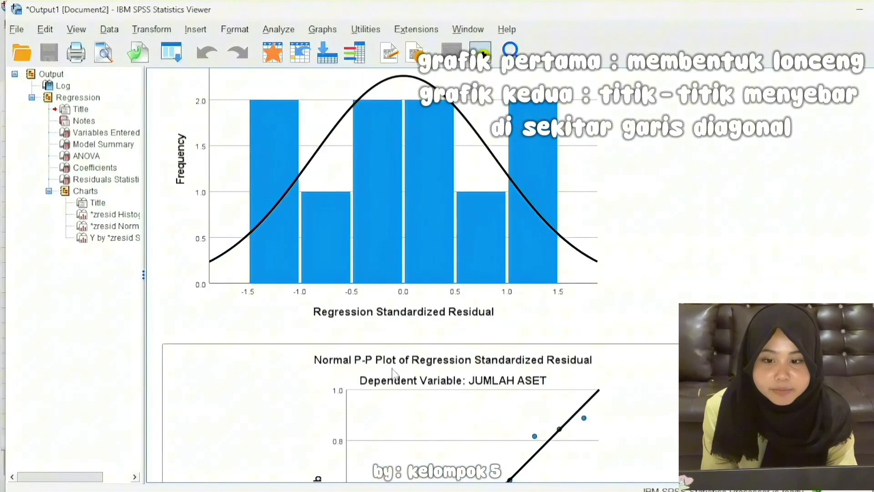
scroll(392, 372, "down", 10)
scroll(393, 374, "up", 15)
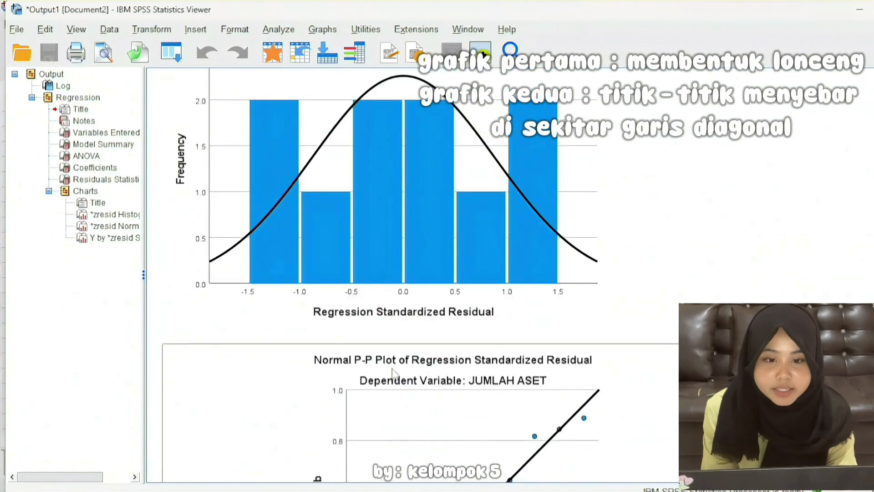
scroll(394, 374, "down", 10)
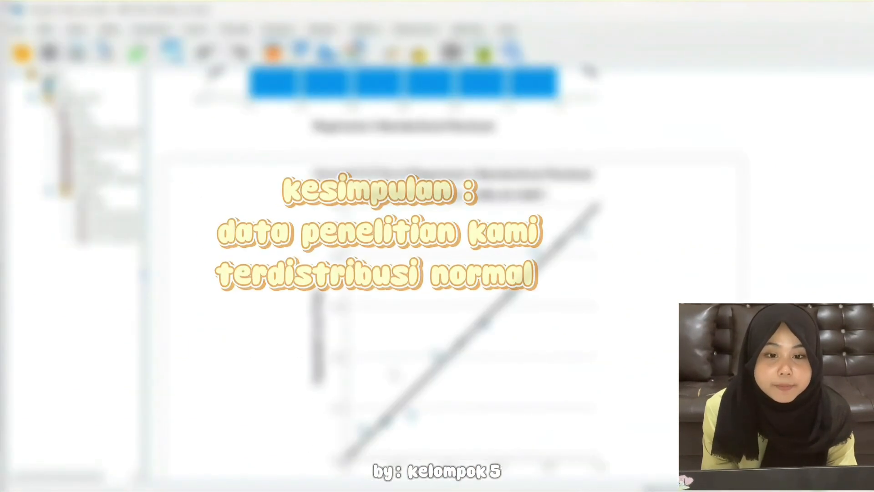
scroll(393, 273, "up", 8)
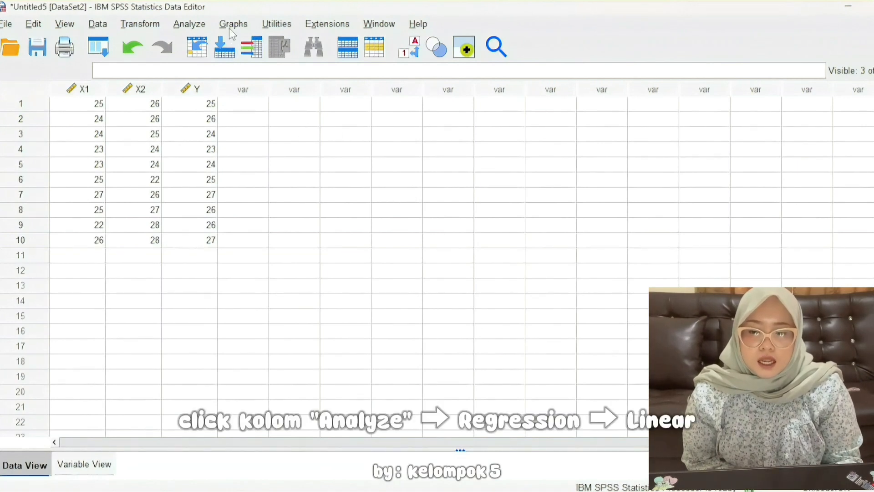
- Run the linear regression with part and partial correlations and collinearity diagnostics, and check Tolerance and VIF in the new Coefficients table
left_click(174, 25)
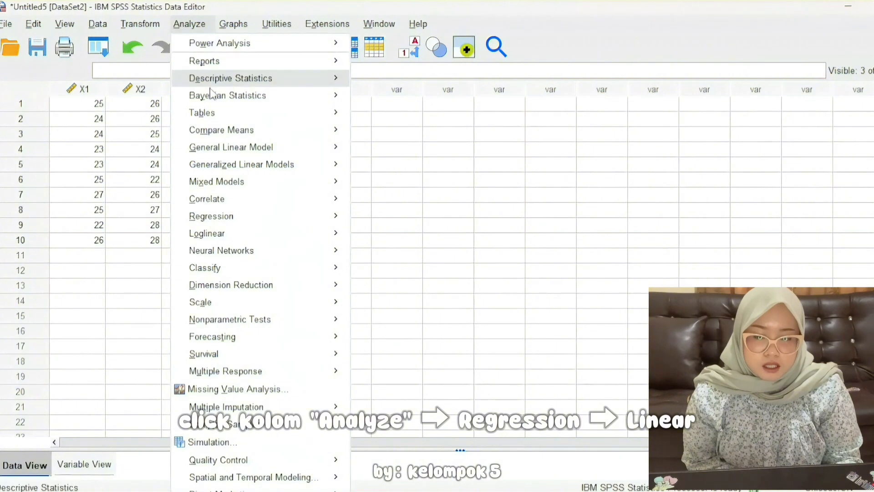
mouse_move(232, 218)
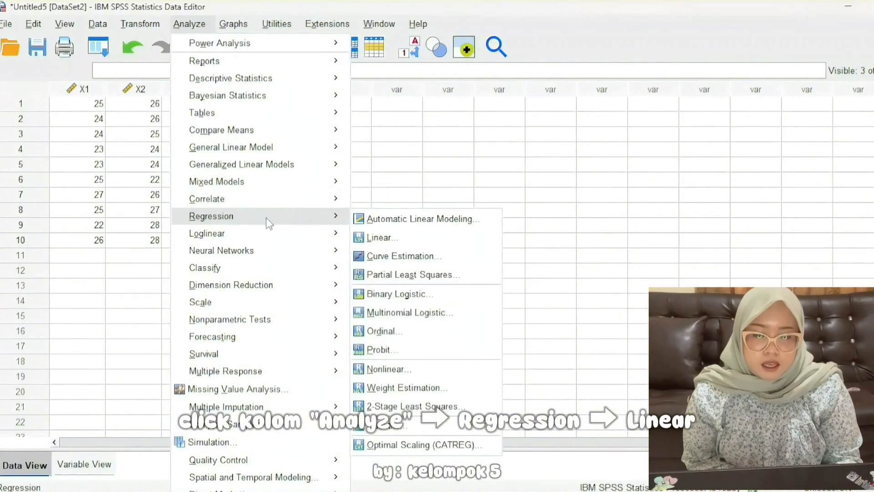
left_click(370, 239)
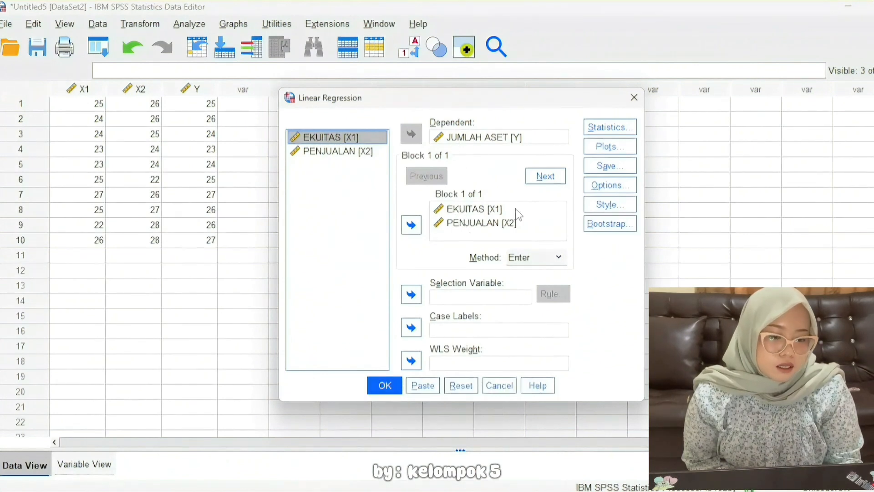
left_click(610, 129)
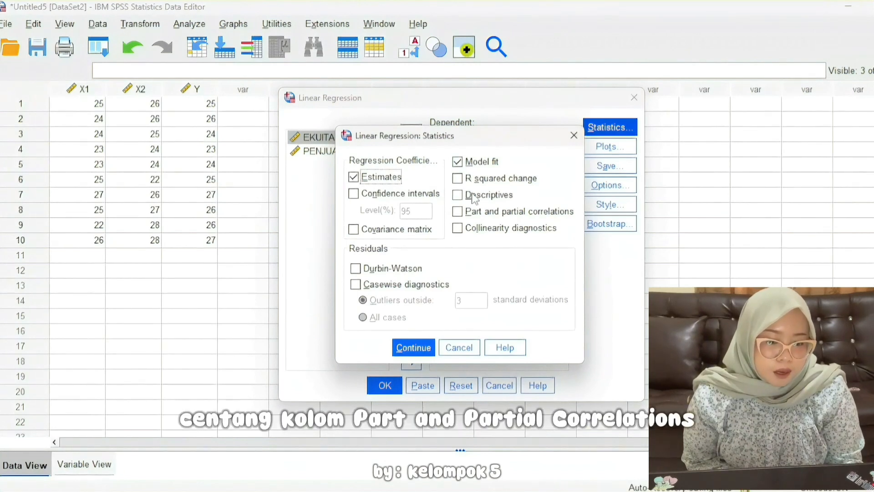
left_click(458, 212)
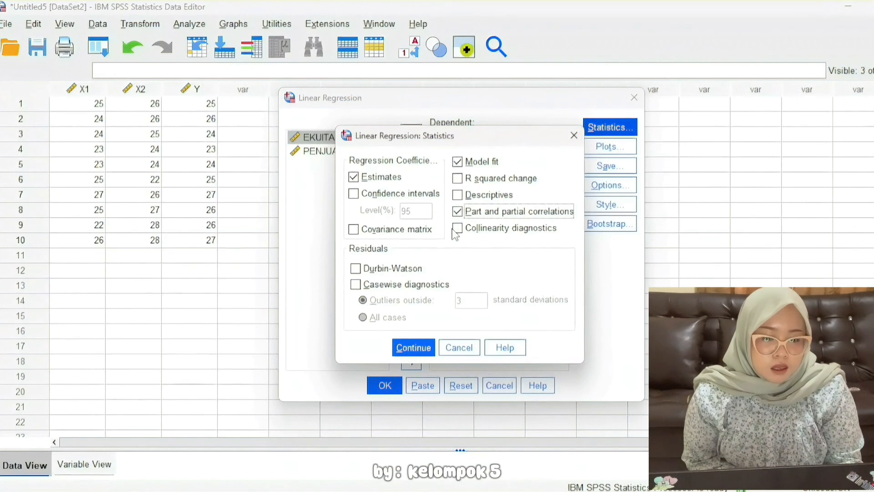
left_click(466, 229)
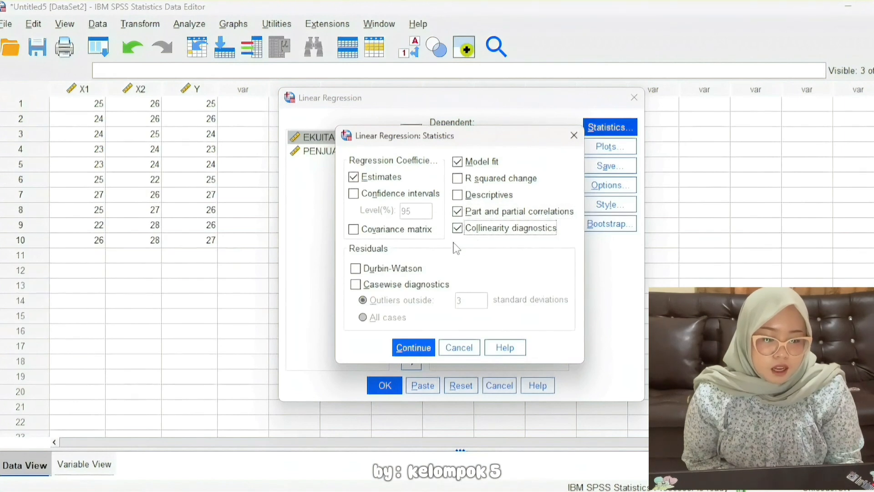
left_click(427, 349)
left_click(384, 386)
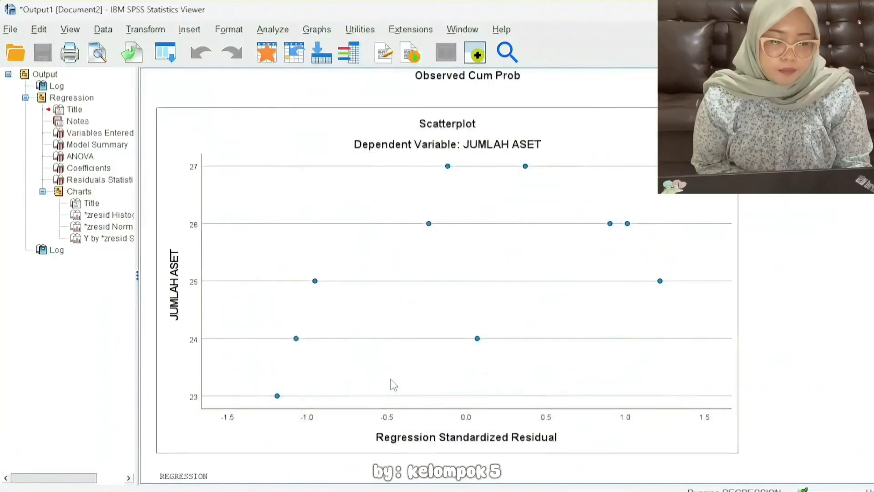
scroll(390, 378, "down", 3)
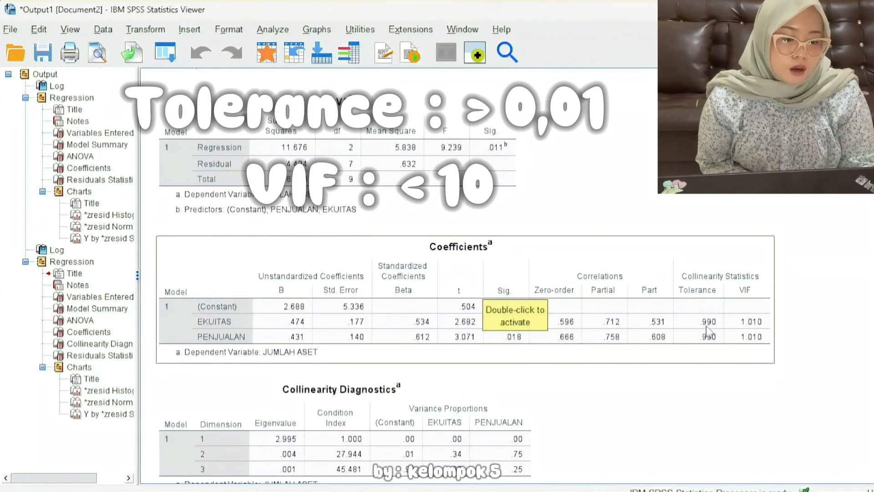
scroll(696, 319, "down", 2)
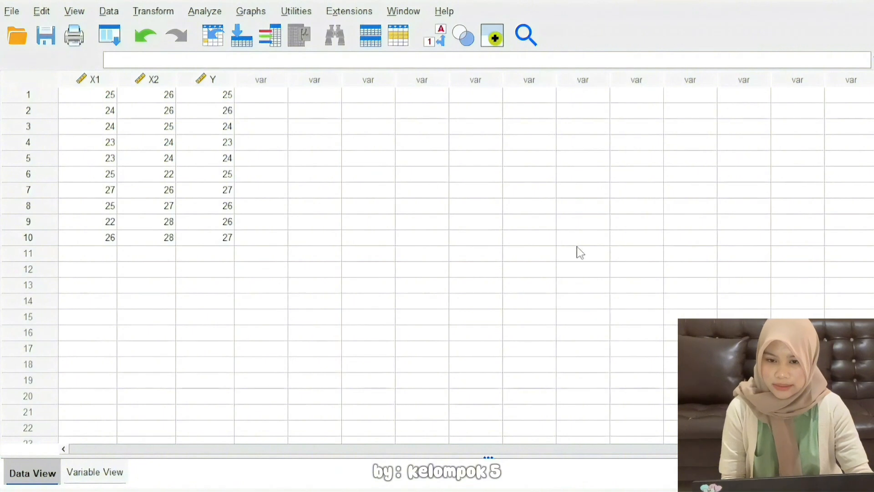
- Clear DEPENDNT from the Y axis and *ZRESID from the X axis of the linear regression's scatter plot
left_click(220, 15)
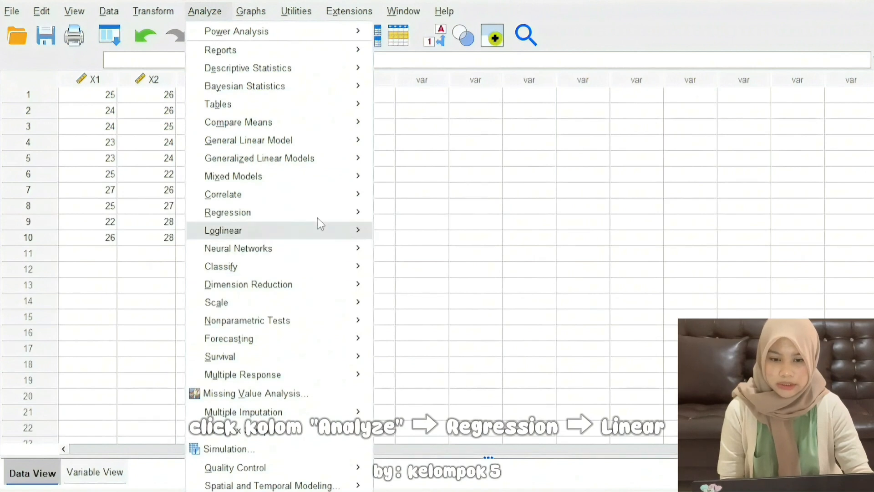
mouse_move(371, 217)
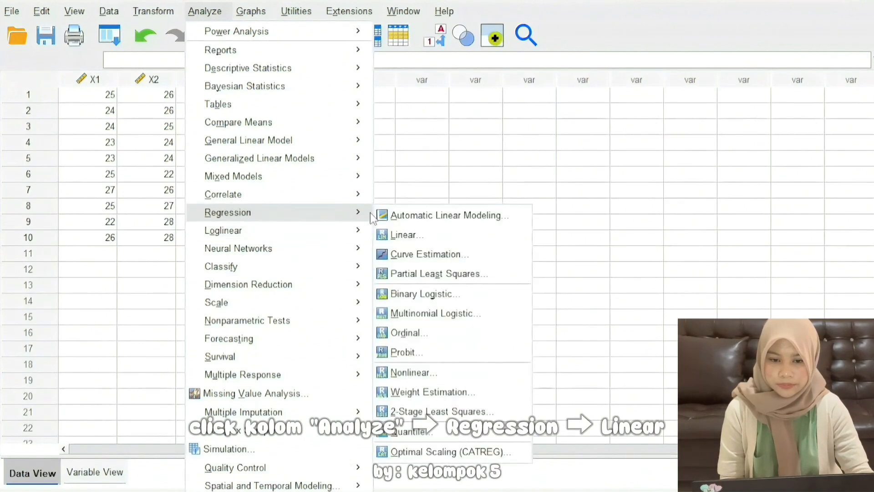
left_click(390, 242)
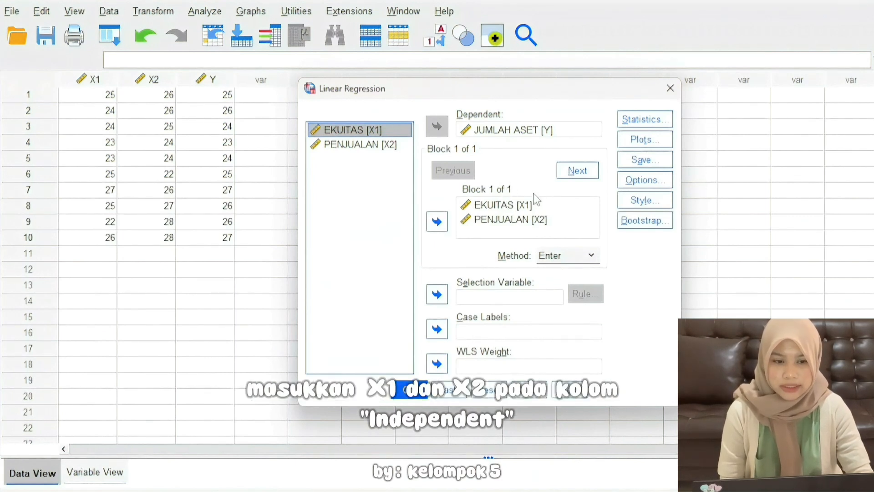
left_click(641, 139)
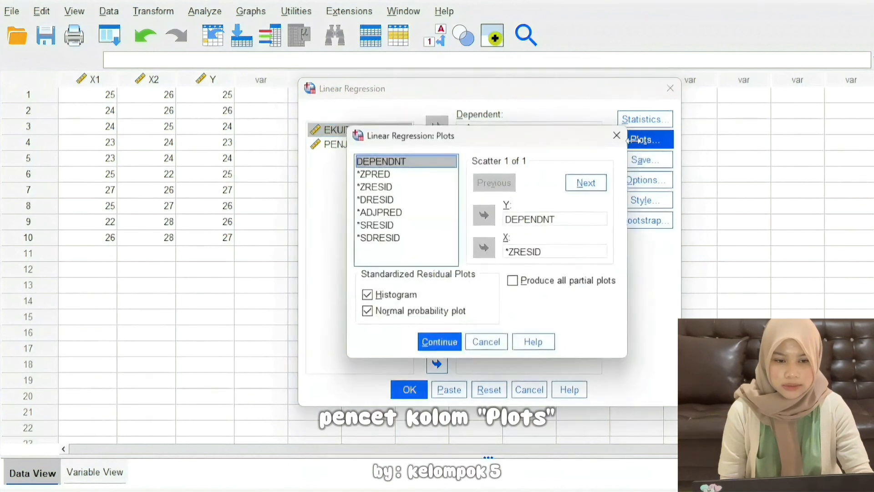
left_click(548, 219)
left_click(486, 215)
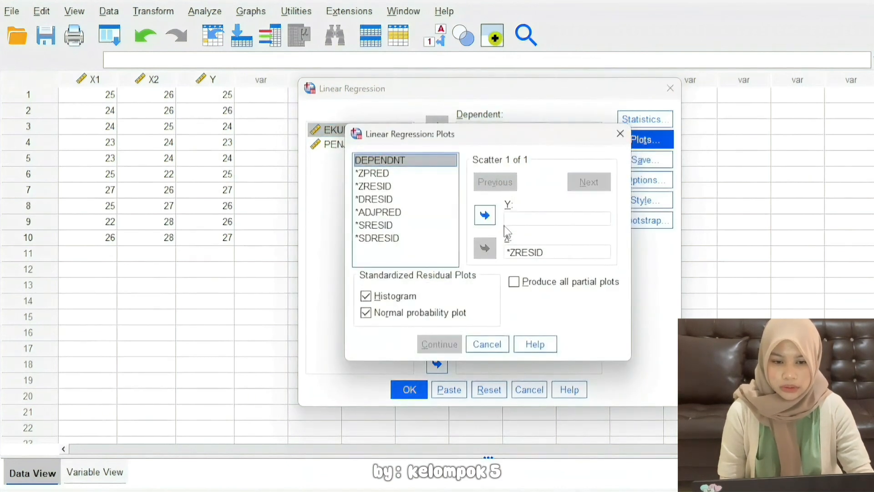
left_click(528, 253)
left_click(485, 248)
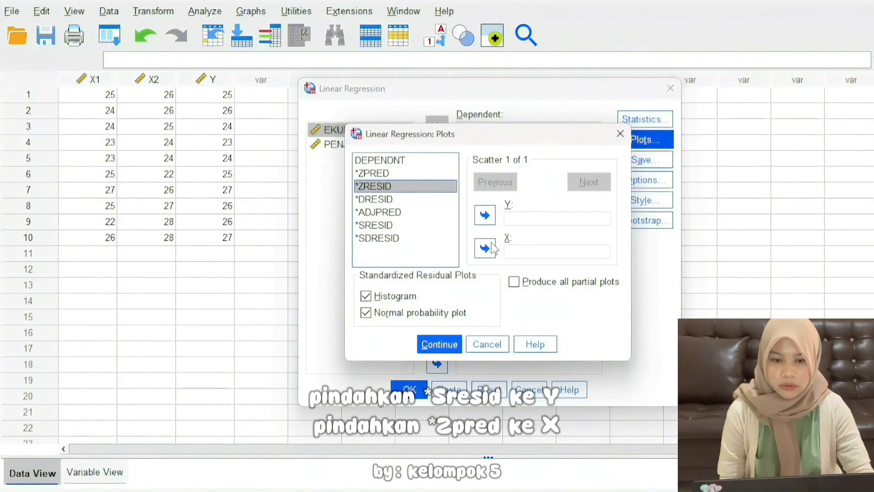
- Assign *SRESID to the Y axis and *ZPRED to the X axis of the regression's scatter plot
left_click(397, 225)
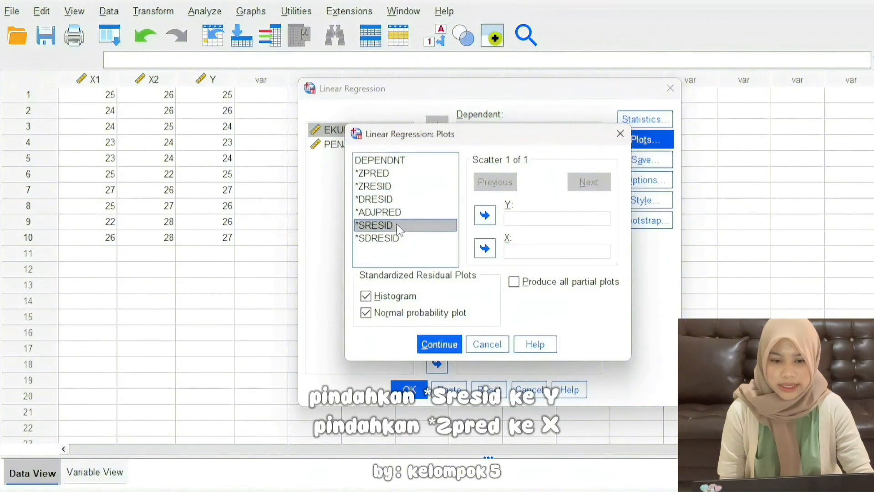
left_click(485, 215)
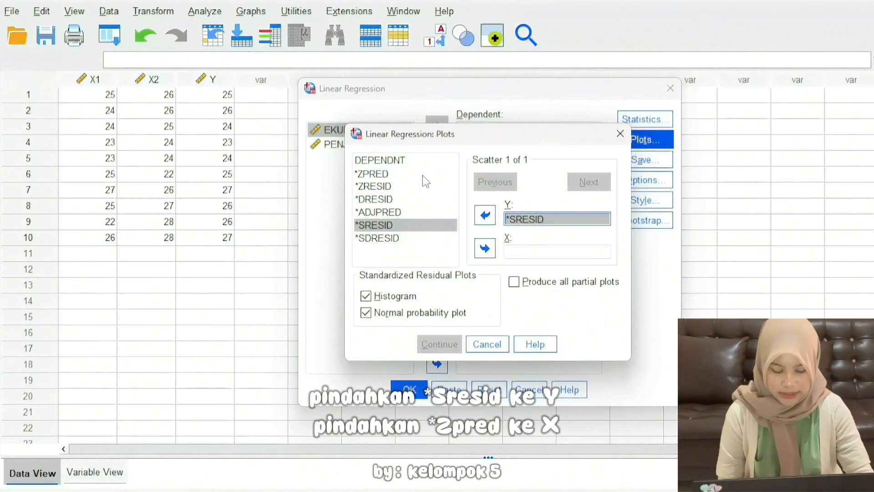
left_click(388, 176)
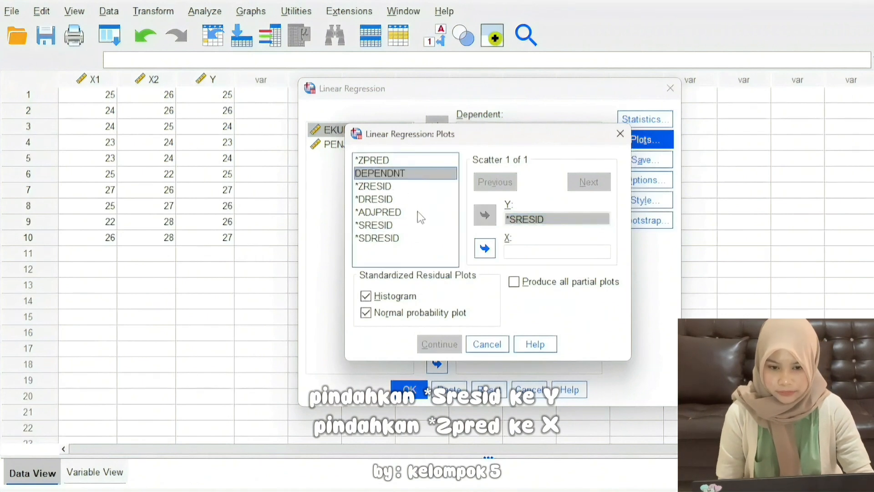
left_click(384, 162)
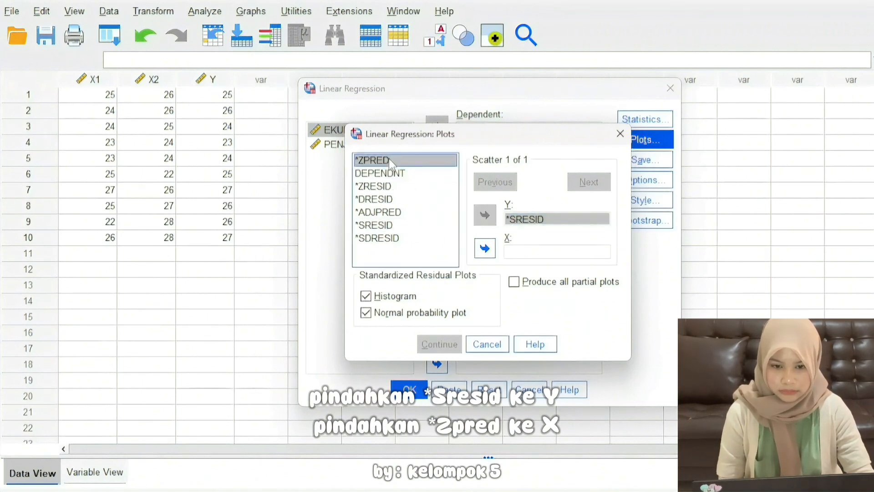
left_click(484, 250)
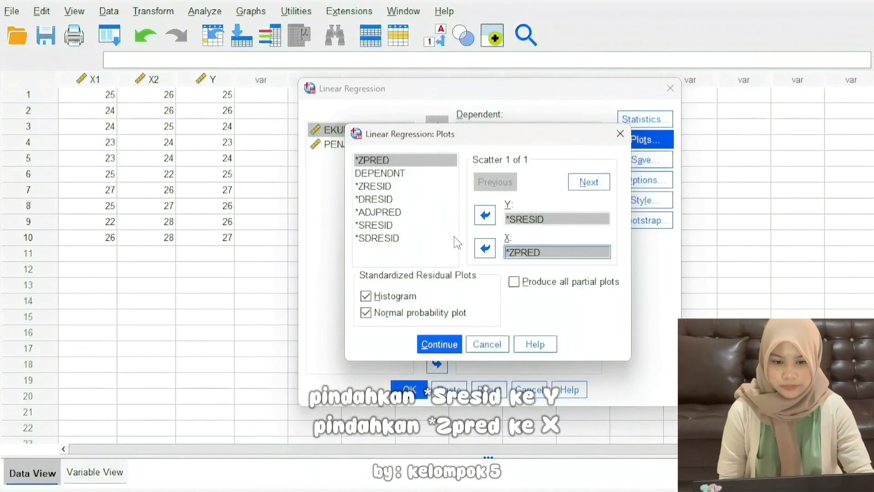
- Run the regression without the residual histogram and normal probability plot, and examine how the points spread in the new scatterplot
left_click(366, 297)
left_click(366, 313)
left_click(431, 345)
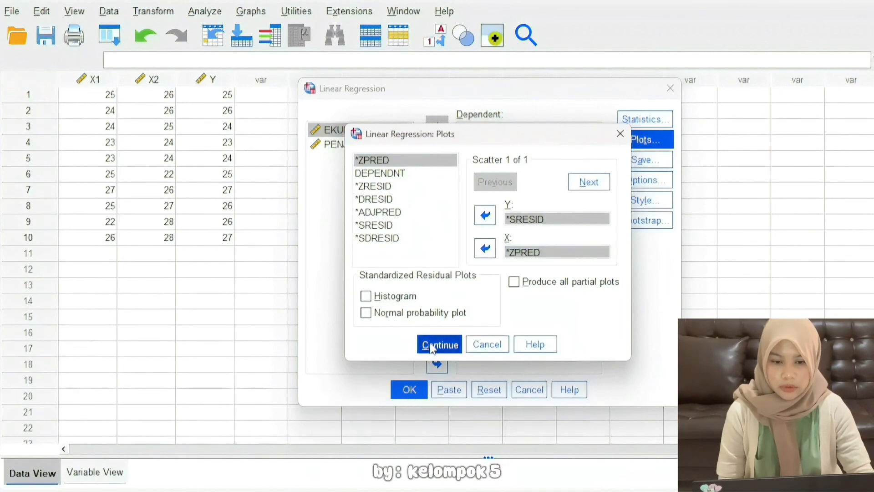
left_click(410, 389)
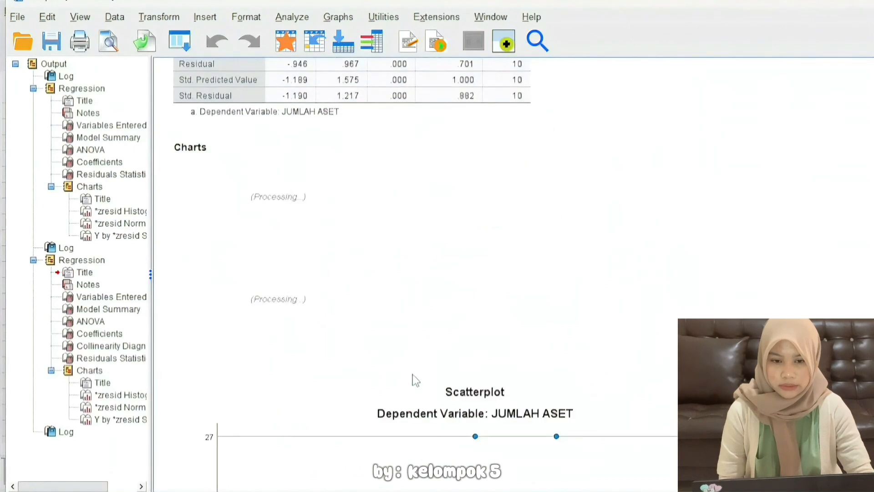
scroll(508, 320, "down", 15)
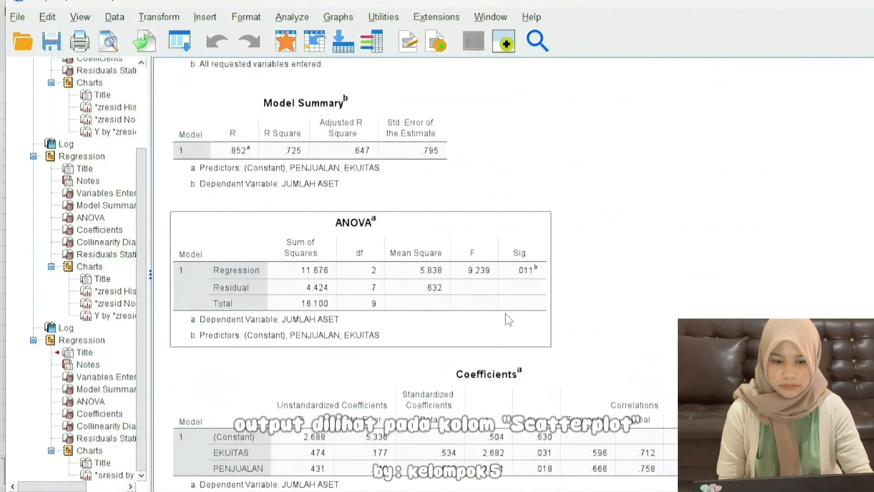
scroll(506, 310, "down", 5)
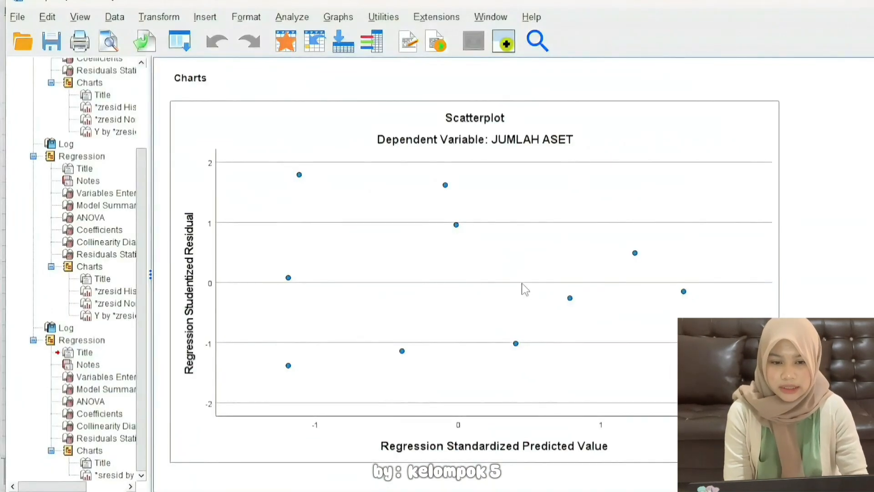
left_click(547, 254)
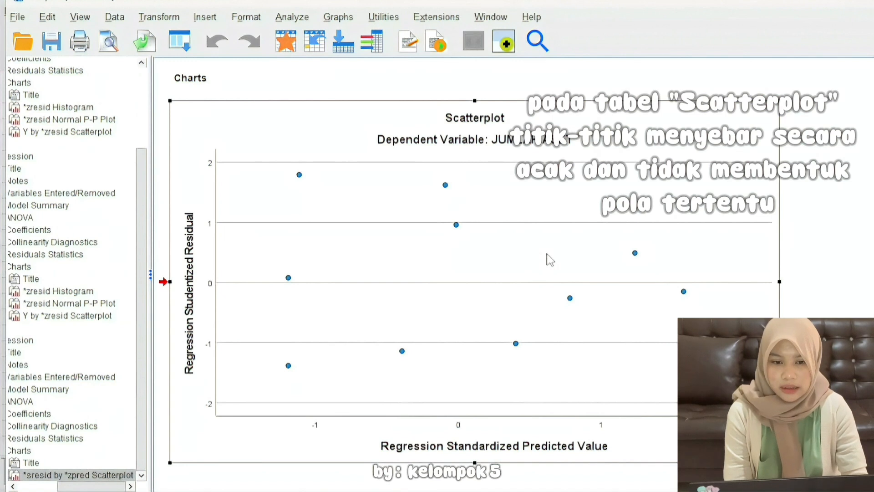